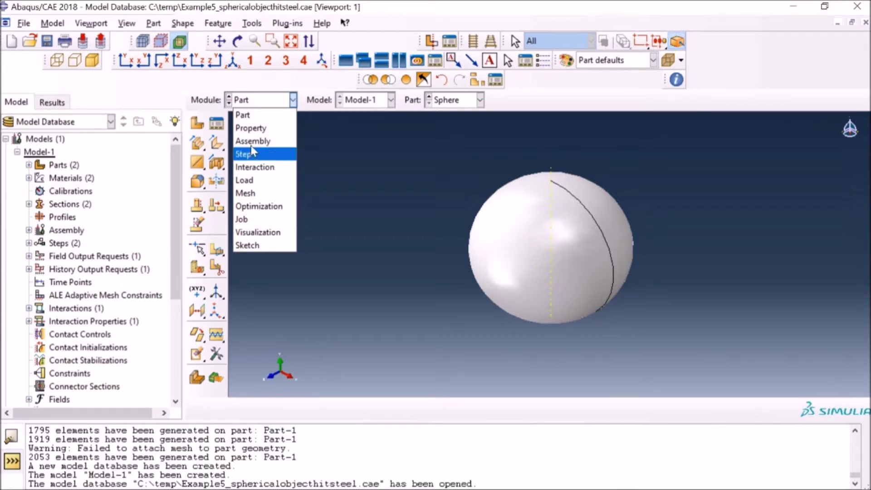
- Switch the Sphere part to the Mesh module to show its tetrahedral mesh
click(250, 192)
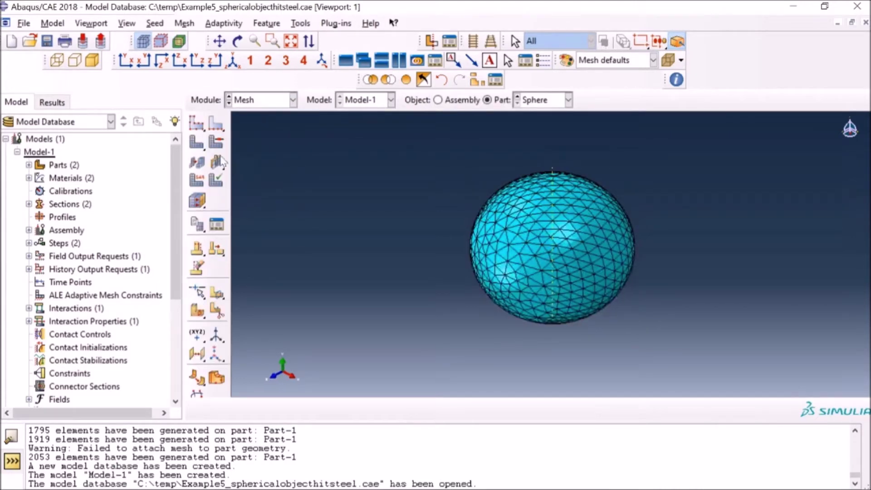
- Give the sphere cell Hex element shape, delete its tet mesh, and attempt to mesh the part
click(217, 143)
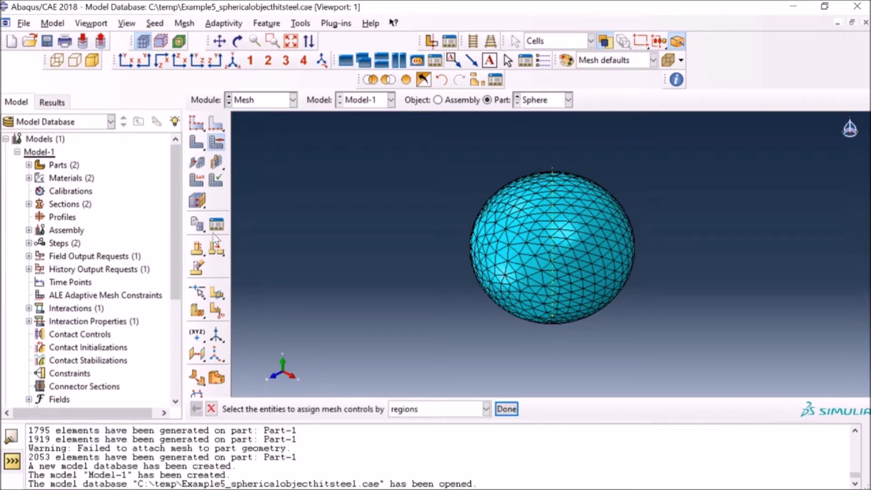
click(558, 265)
click(506, 410)
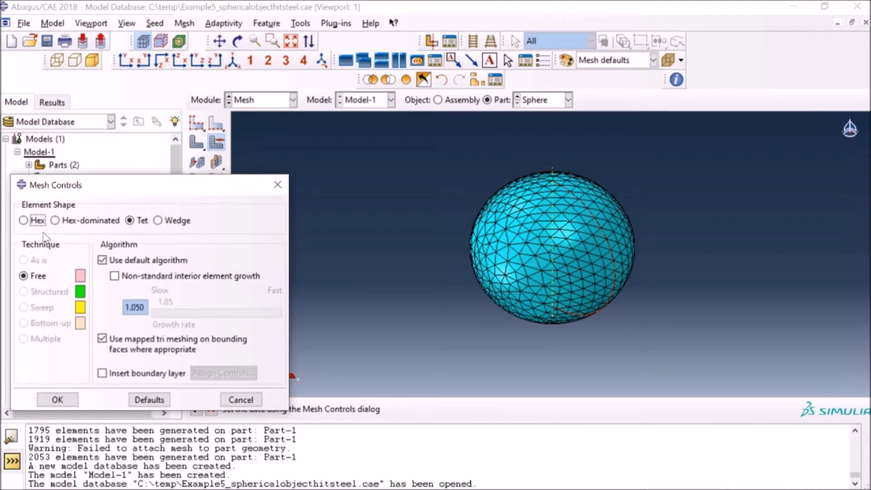
click(24, 221)
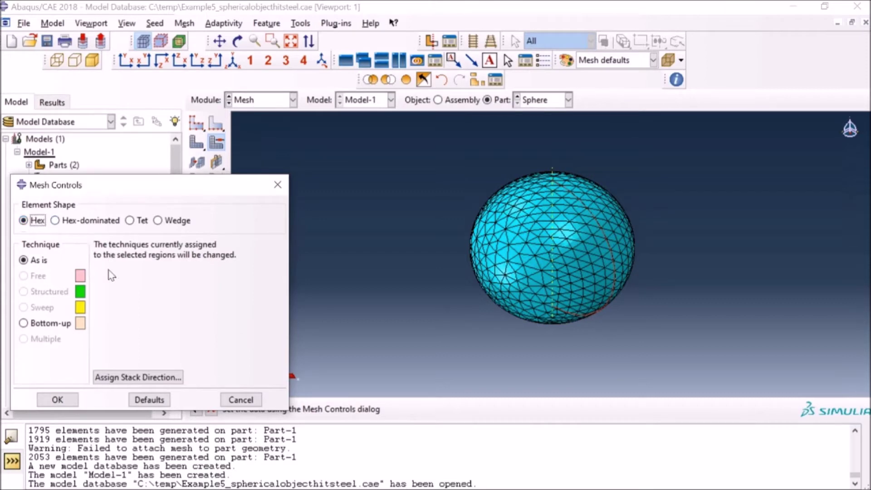
click(58, 400)
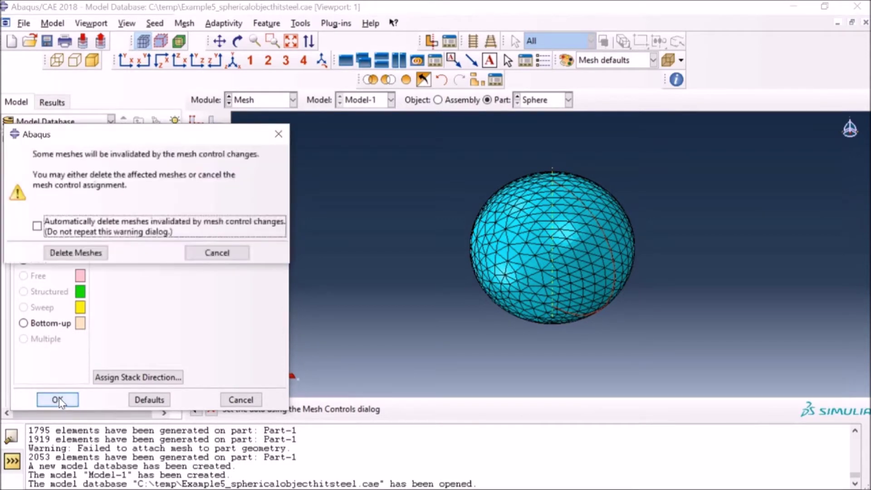
click(92, 253)
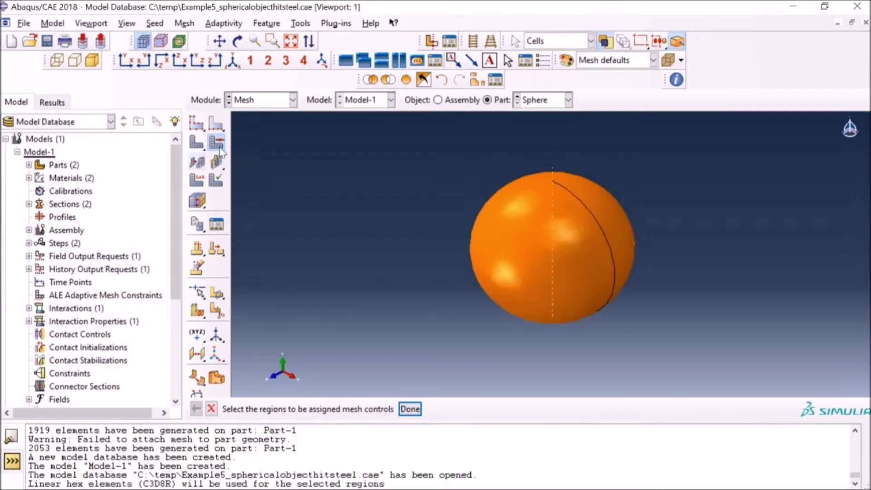
click(197, 143)
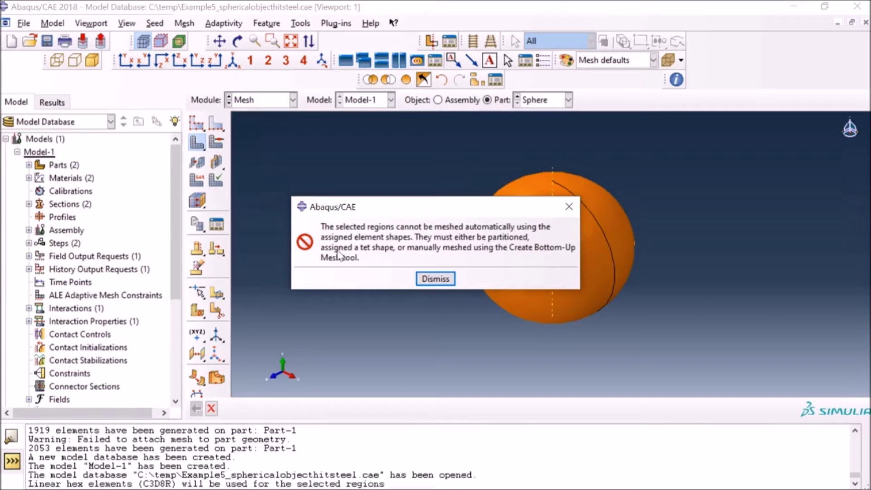
- Dismiss the hex auto-meshing error and open the Module list
click(428, 282)
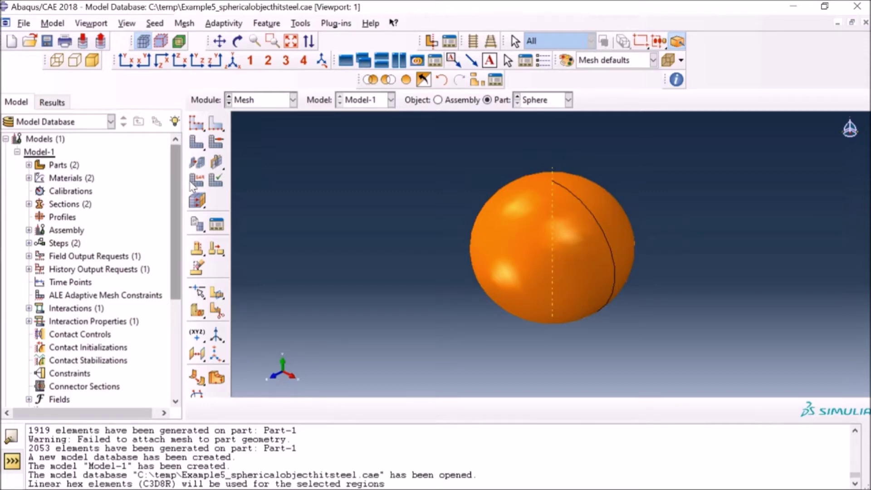
click(250, 101)
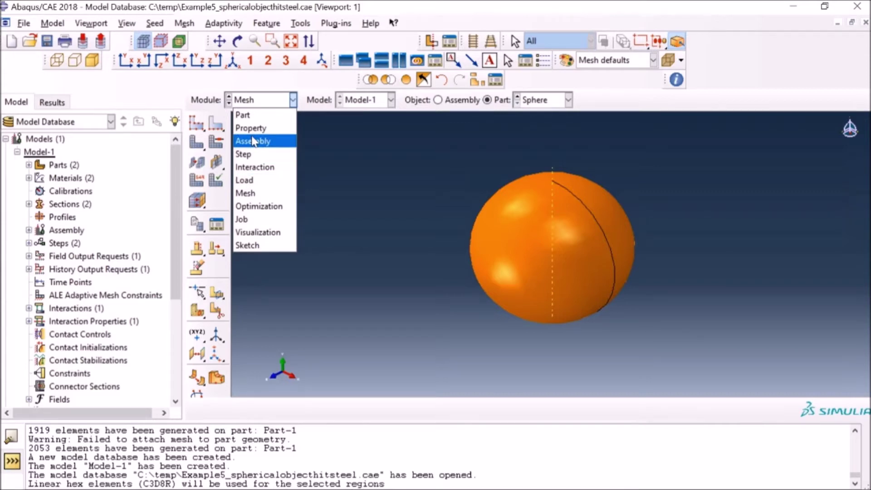
- Return to the Part module and bring up the cell partition tools
click(262, 117)
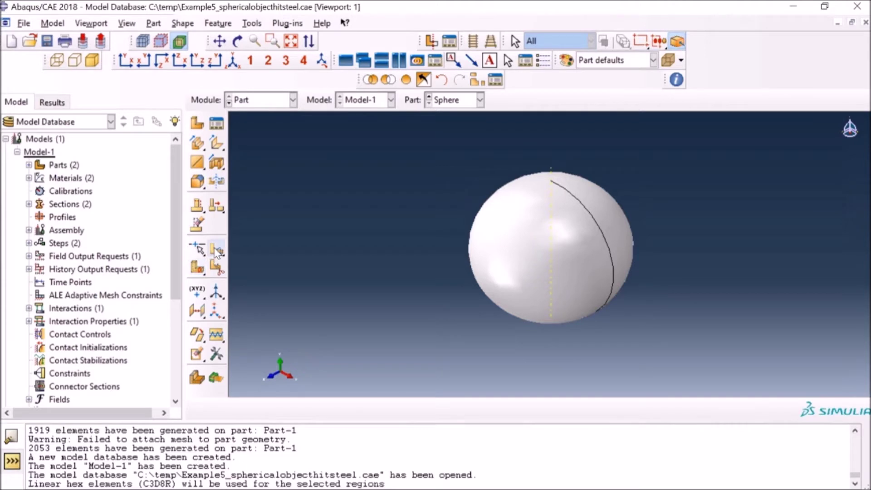
click(198, 270)
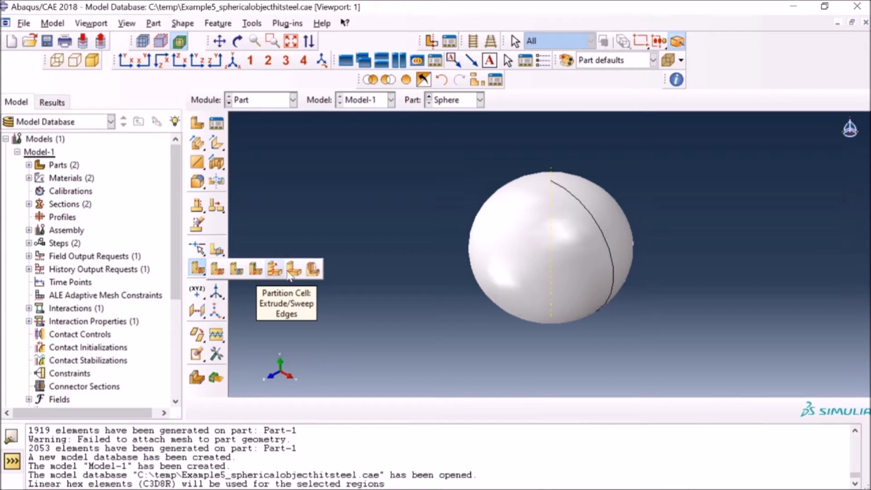
click(235, 272)
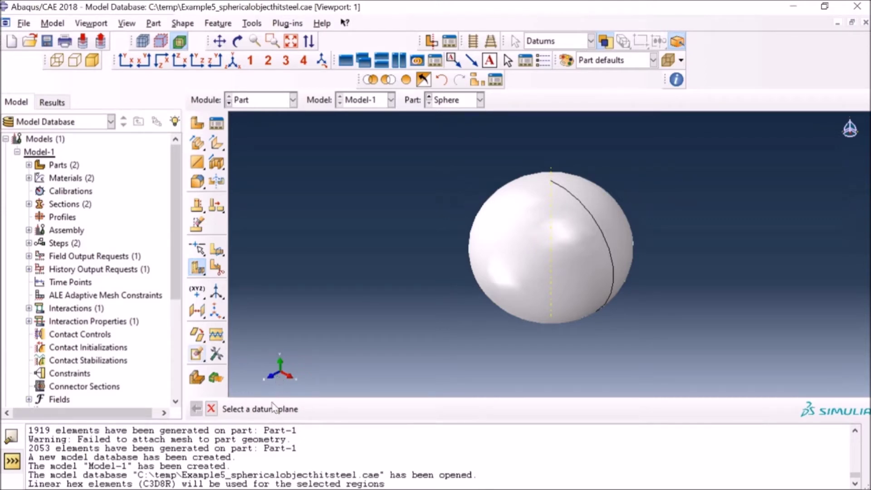
click(211, 409)
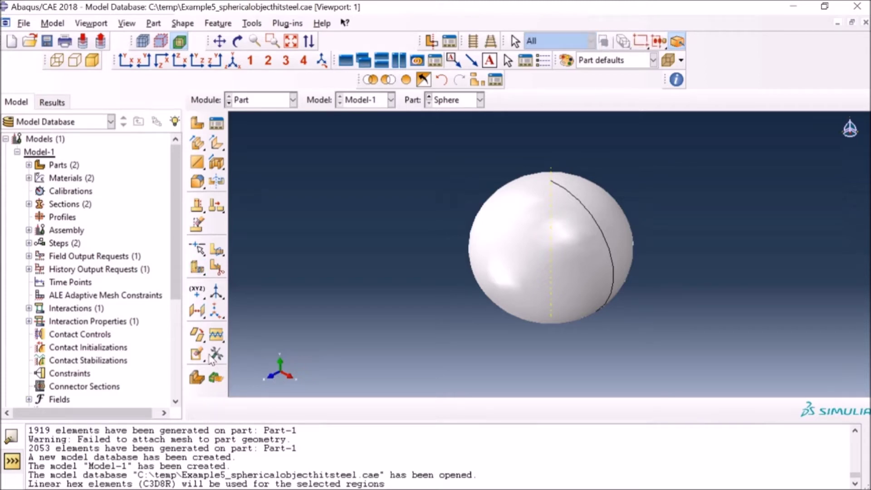
click(197, 313)
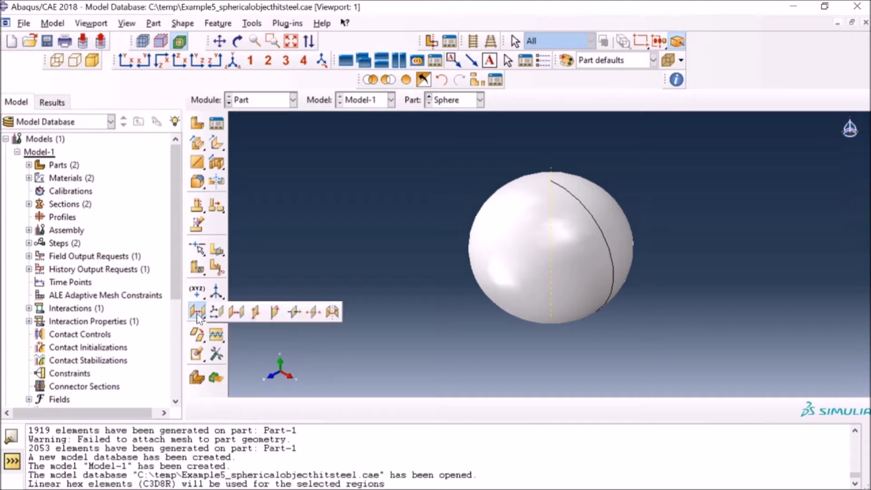
- Create a datum plane offset 0.0 from the XY plane through the sphere's centre
click(197, 313)
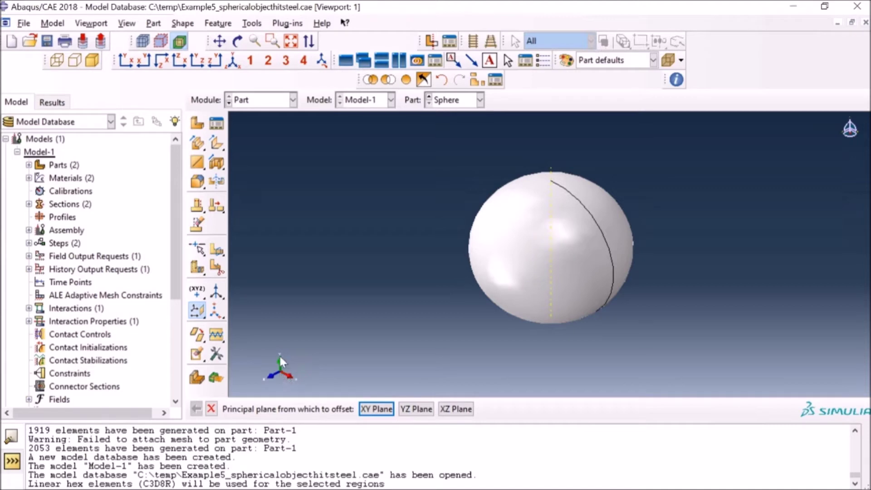
click(379, 409)
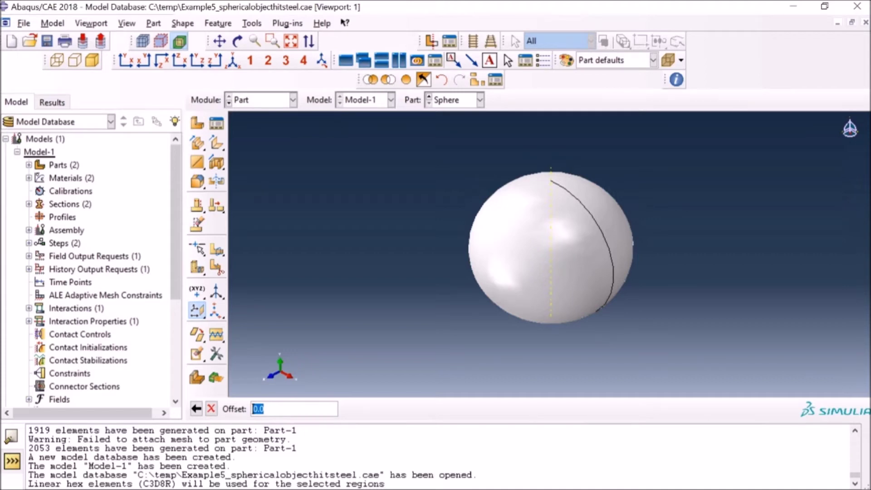
key(Return)
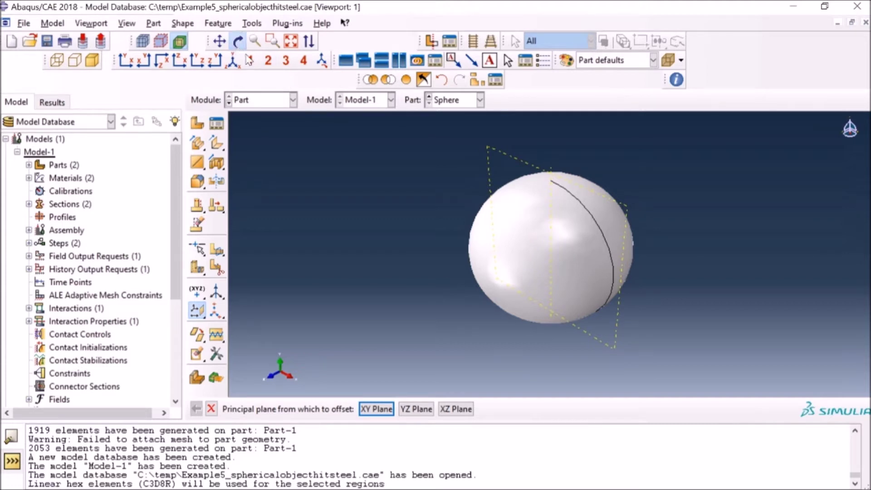
click(238, 42)
- Orbit the sphere to inspect the new datum plane from another angle
drag(608, 287, 609, 287)
drag(573, 284, 535, 284)
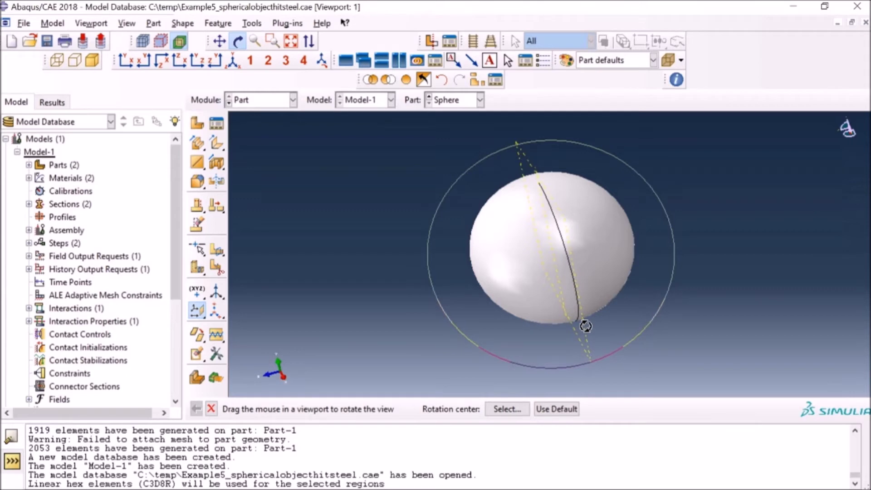
drag(536, 268, 559, 265)
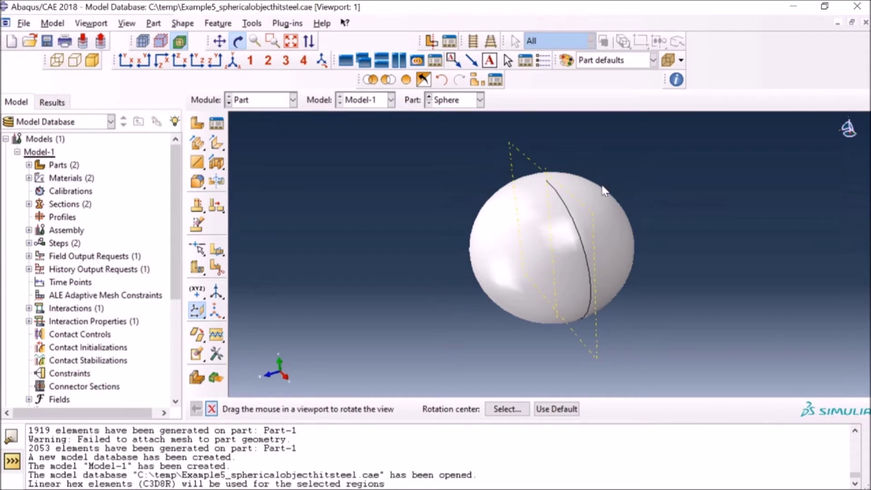
key(Escape)
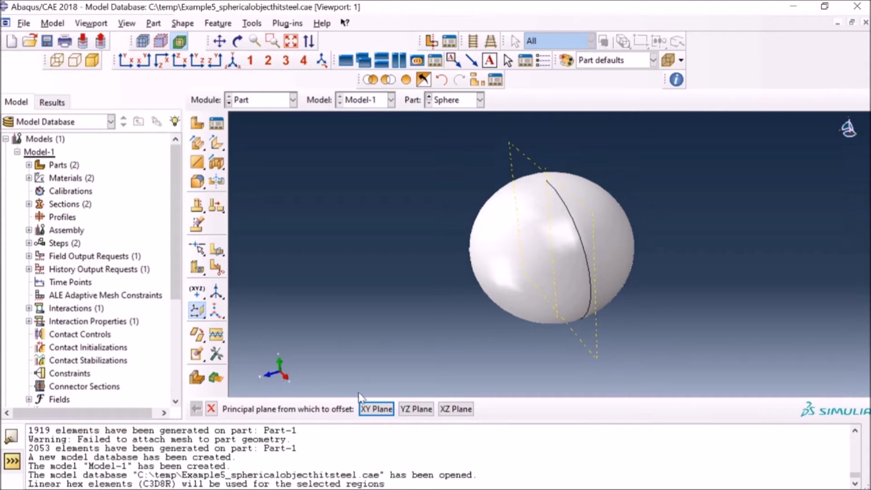
- Create a second datum plane at 0.0 offset from another principal plane
click(419, 410)
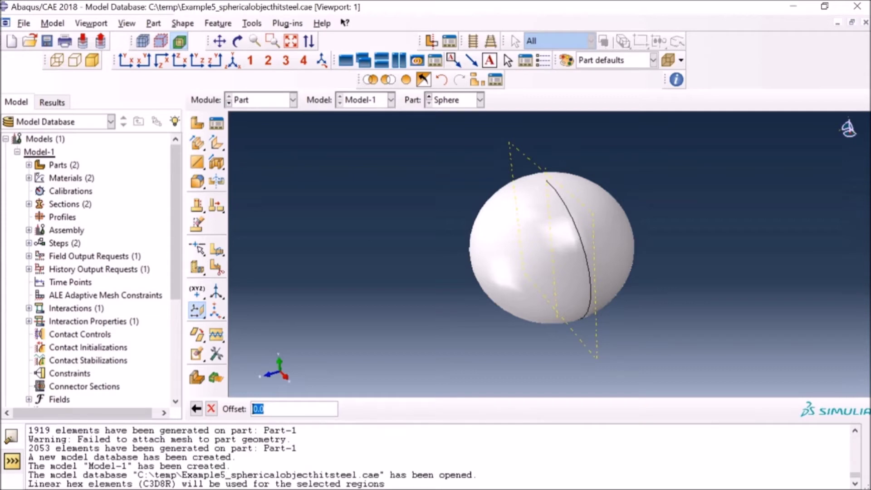
key(Return)
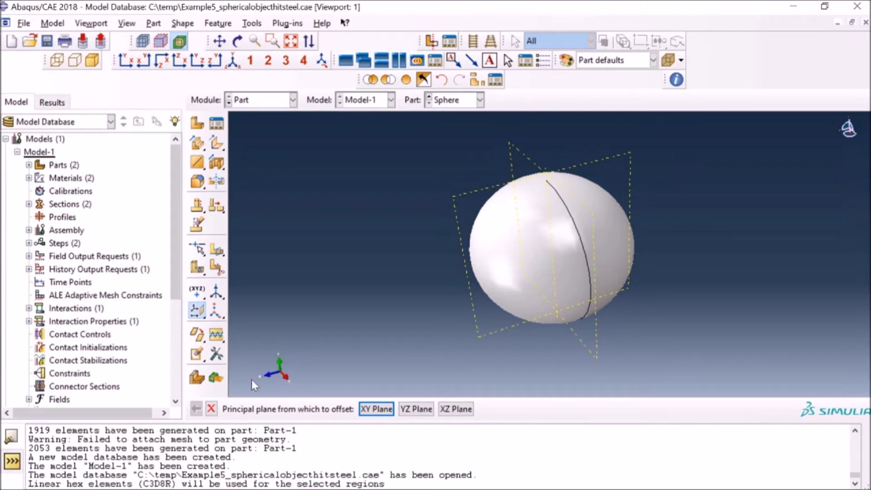
- Create a third datum plane offset 0.0 from the XZ plane and show the isometric view
click(455, 408)
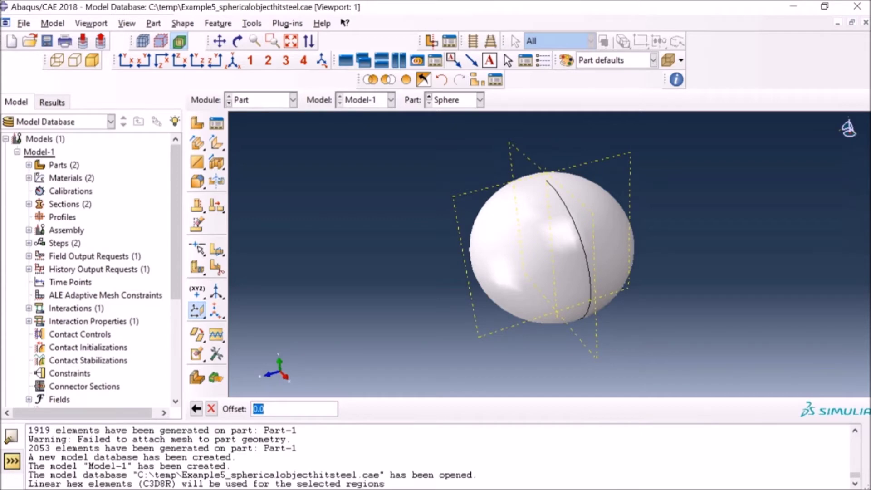
key(Return)
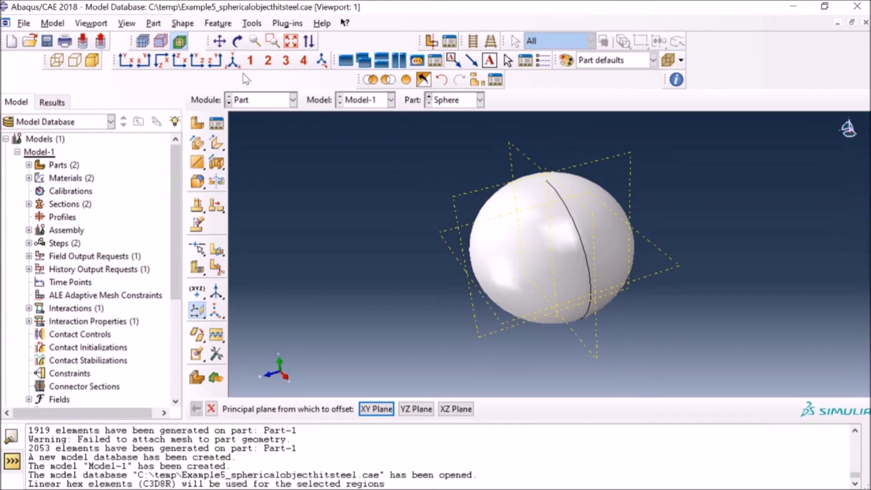
click(232, 64)
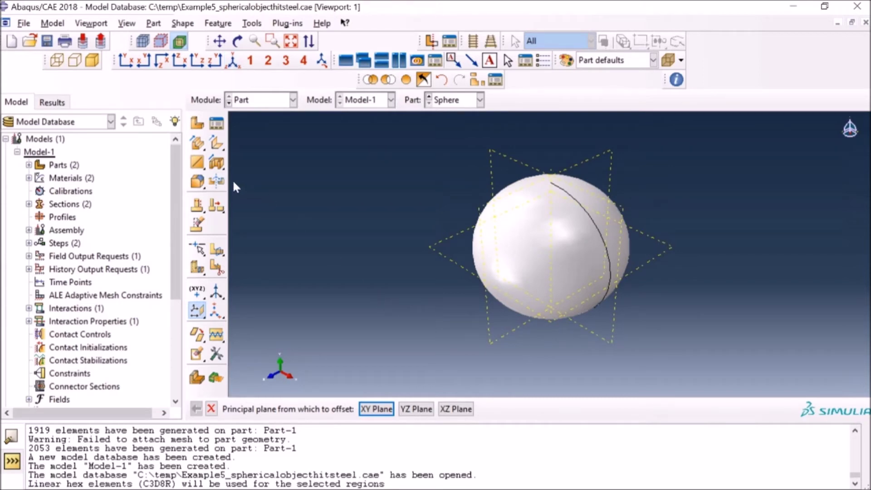
- Partition the sphere cell along the selected datum plane with Partition Cell: Use Datum Plane
click(198, 269)
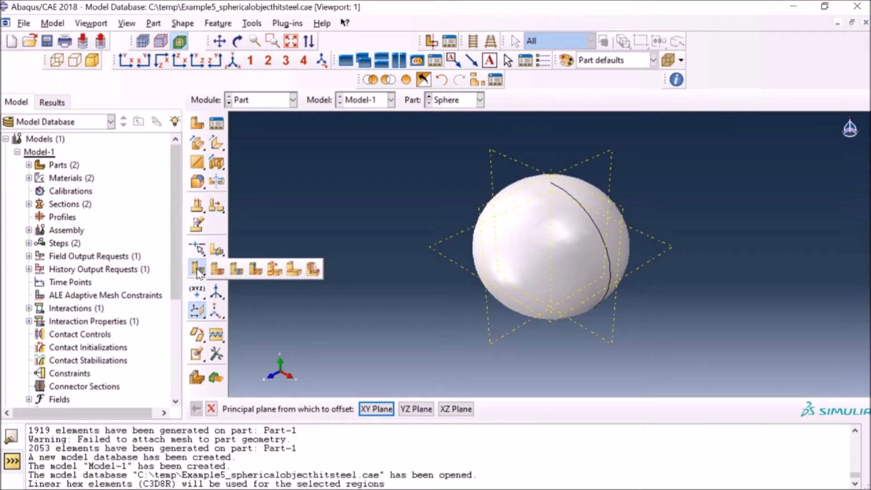
click(236, 269)
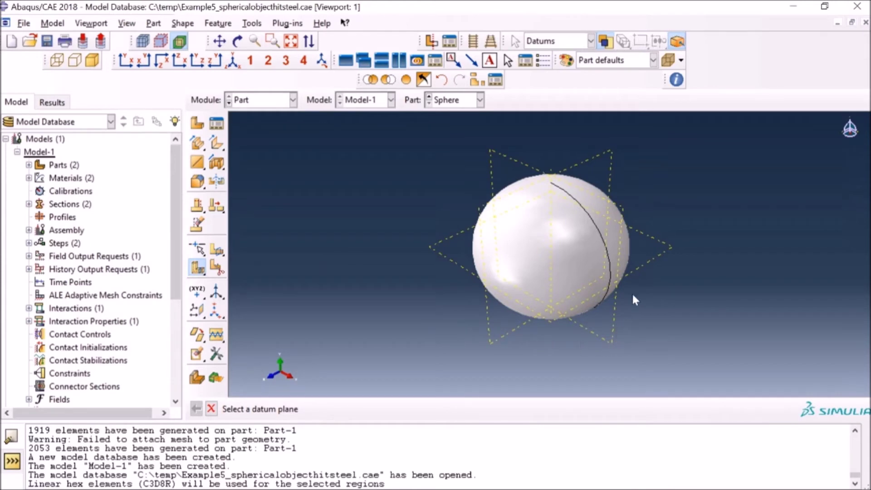
click(658, 255)
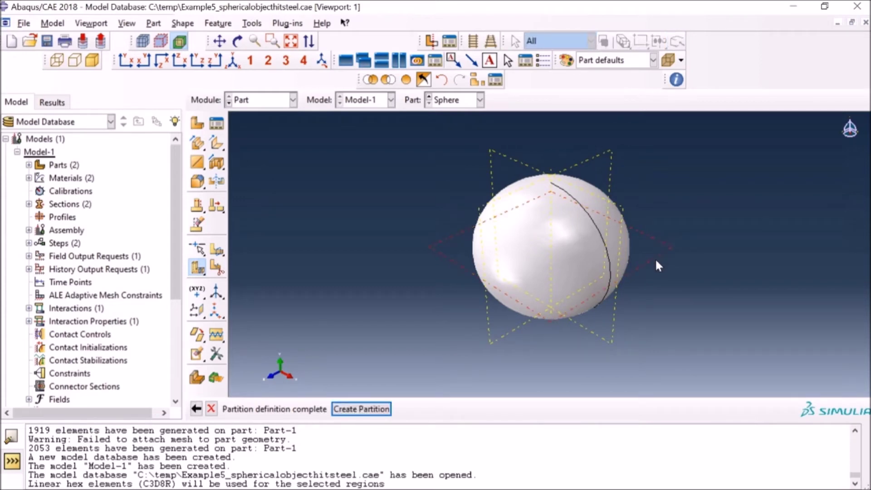
click(374, 410)
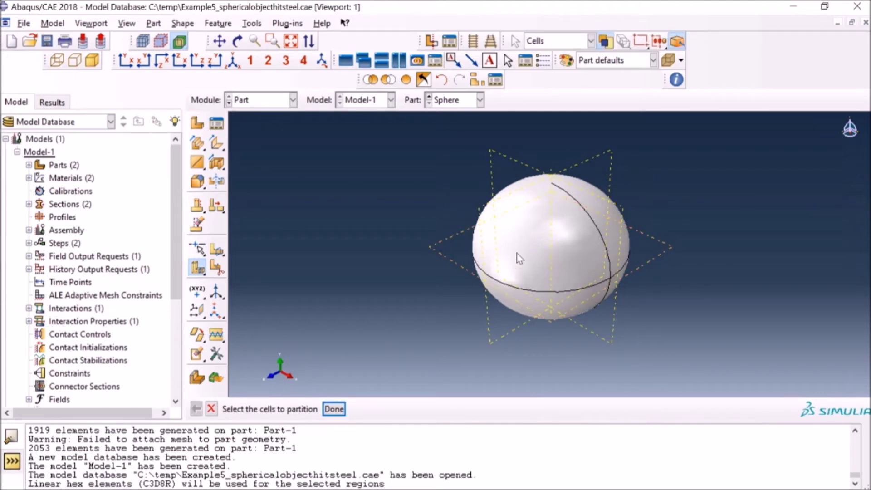
click(333, 409)
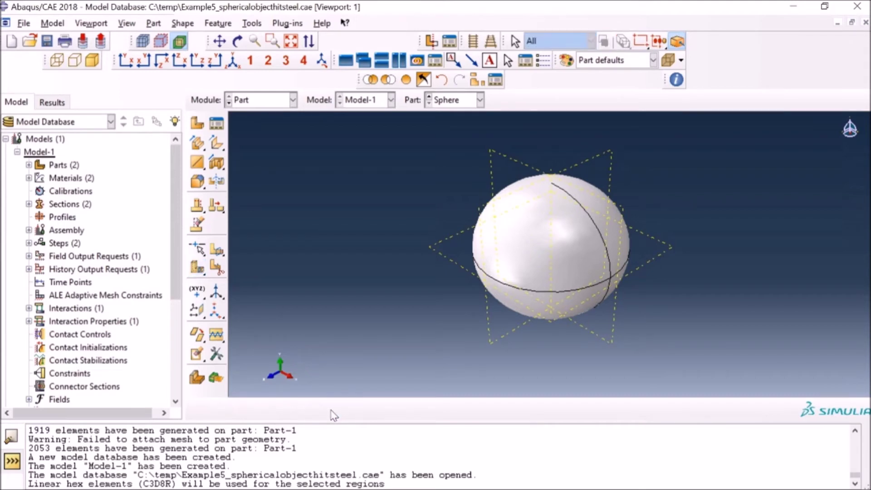
- Box-select all sphere cells and partition them along another datum plane
click(198, 272)
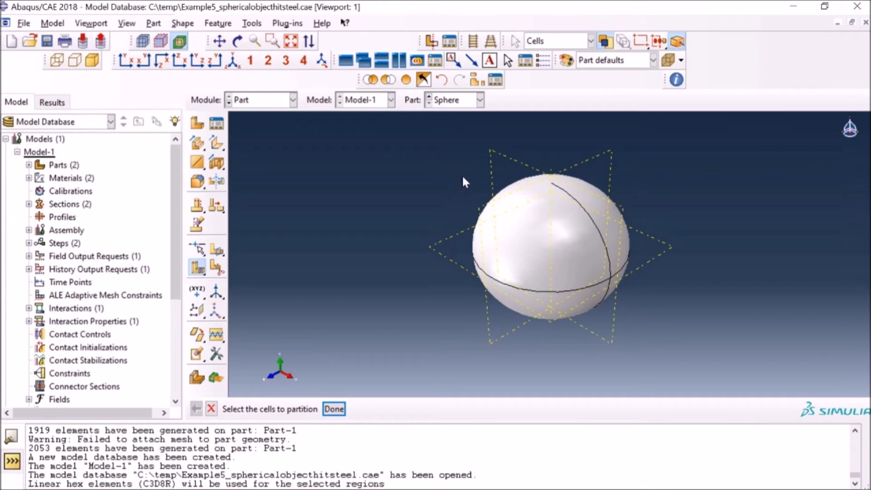
drag(458, 166, 658, 349)
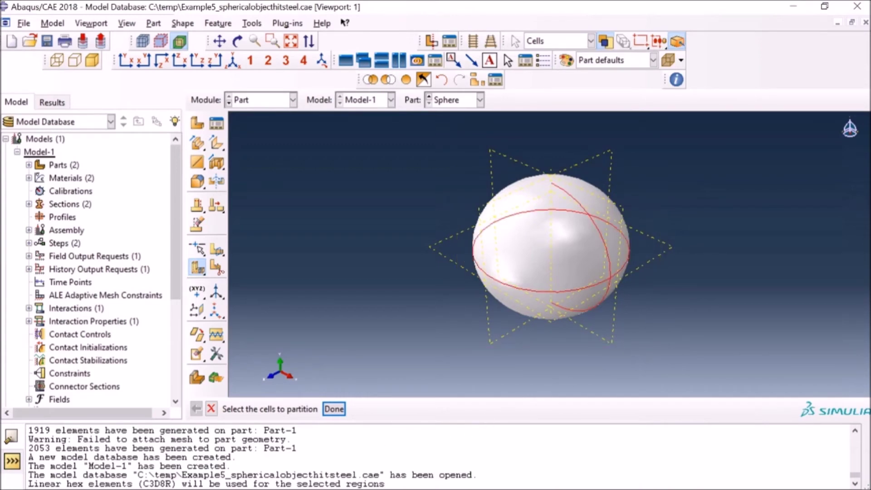
click(334, 409)
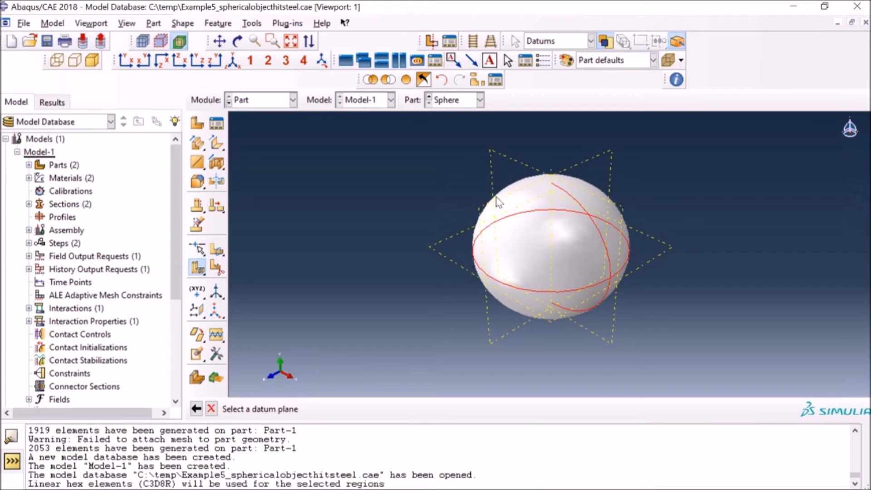
click(588, 161)
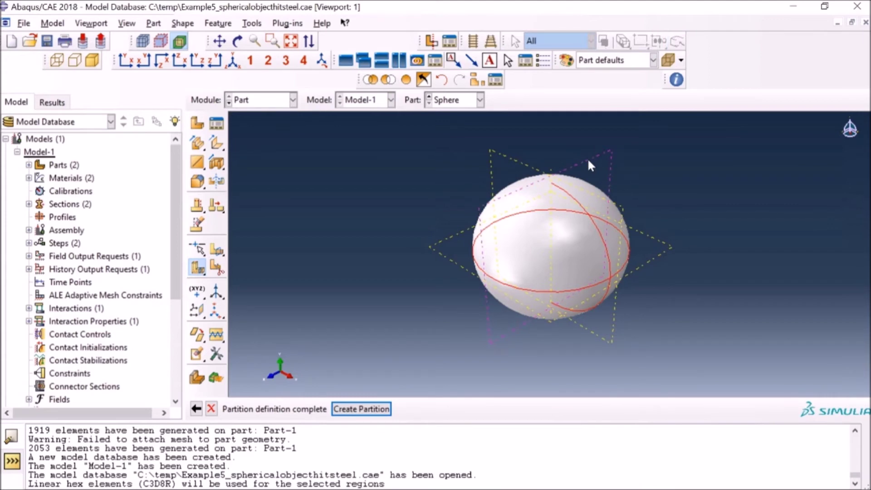
click(373, 409)
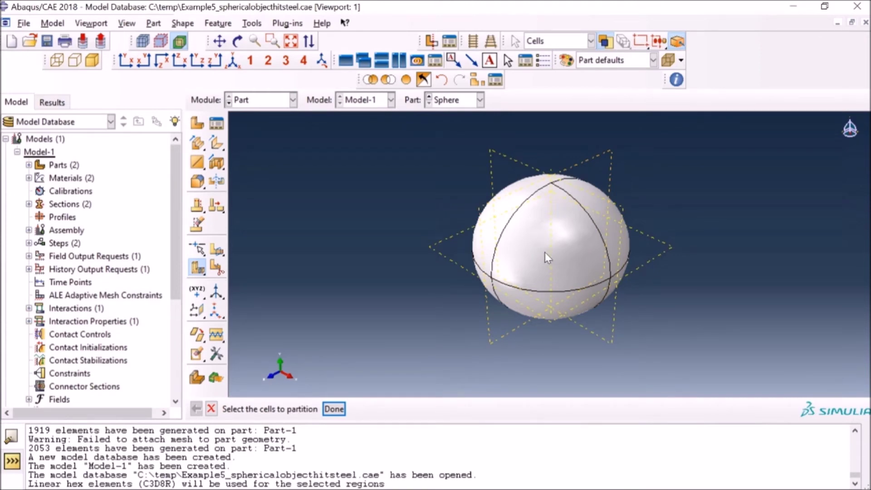
click(334, 408)
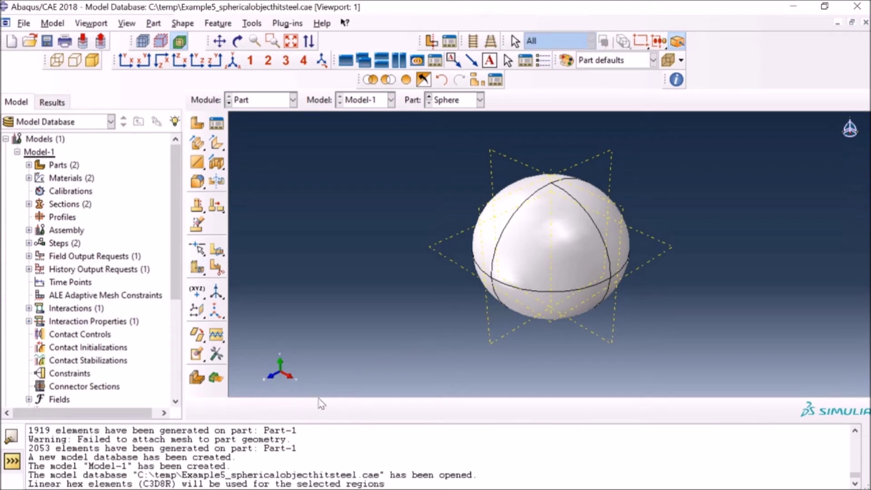
- Partition all sphere cells along the remaining datum plane so cut lines circle the sphere
click(197, 268)
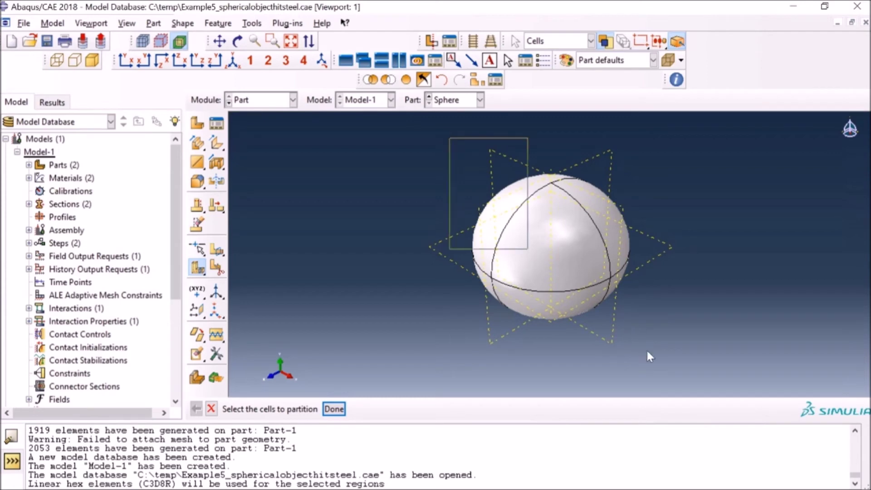
drag(657, 361, 685, 386)
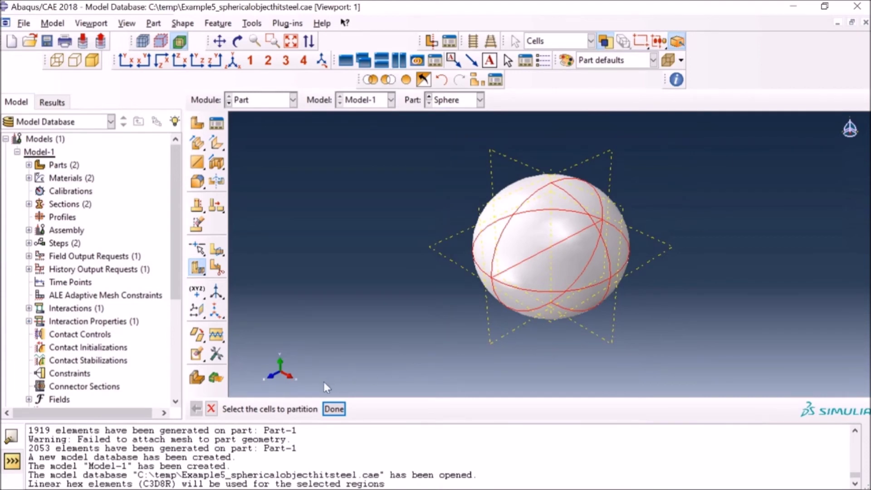
click(330, 410)
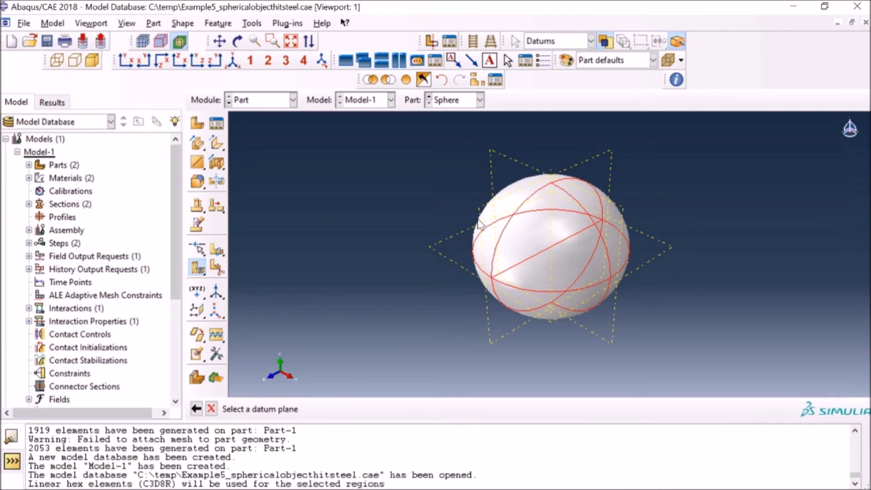
click(499, 151)
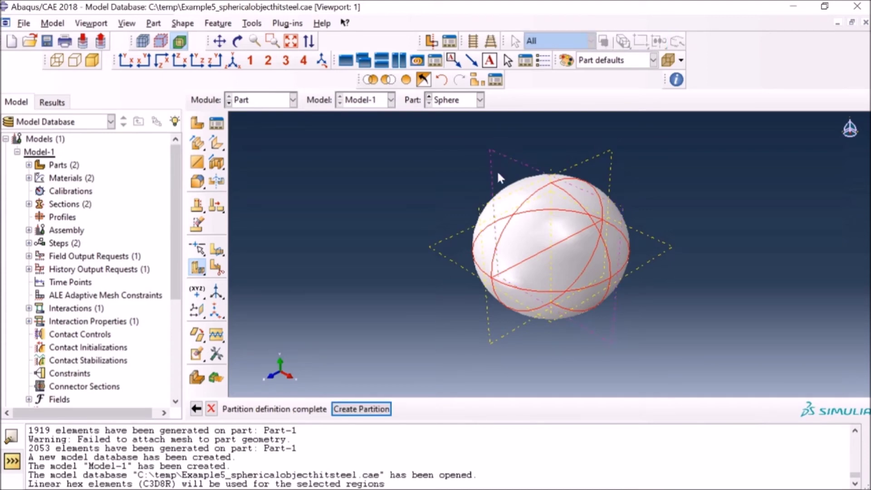
click(371, 410)
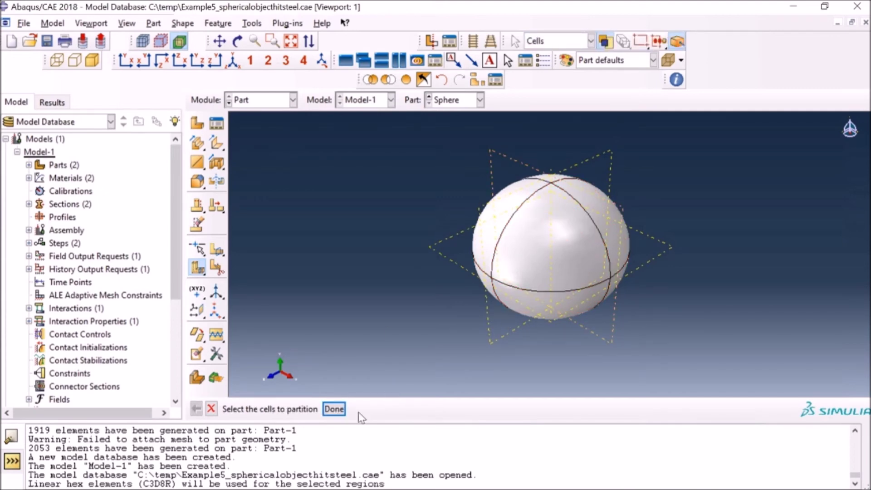
click(338, 410)
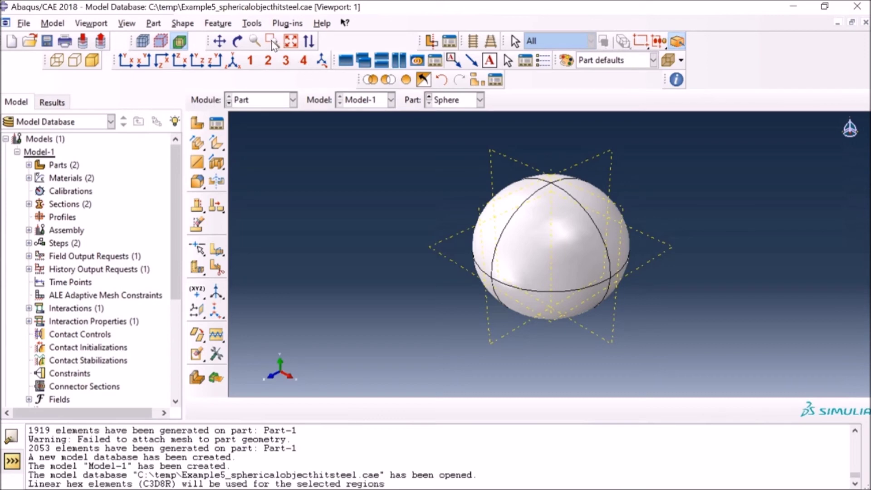
click(237, 41)
click(277, 101)
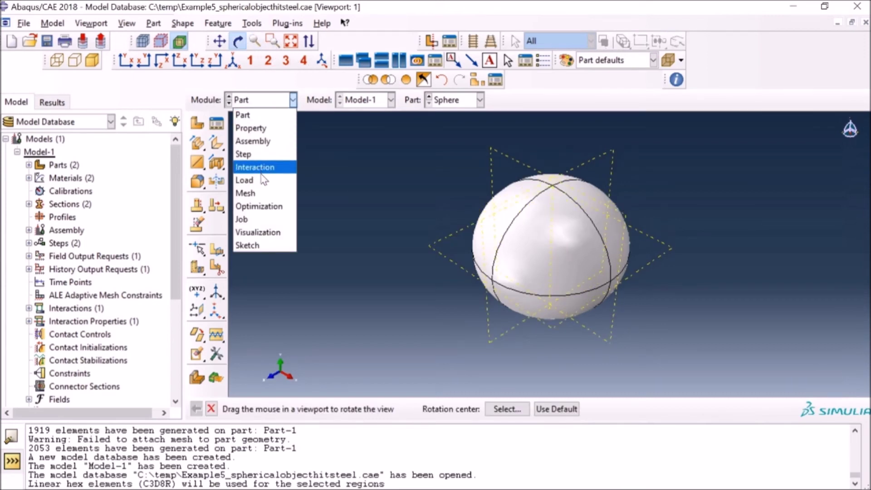
- In the Mesh module, assign Hex elements with the Structured technique to the sphere's cells
click(262, 193)
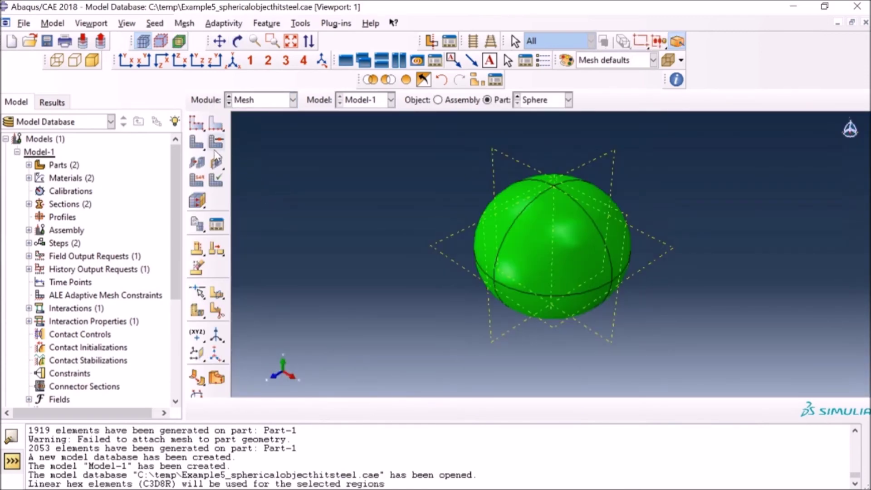
click(216, 142)
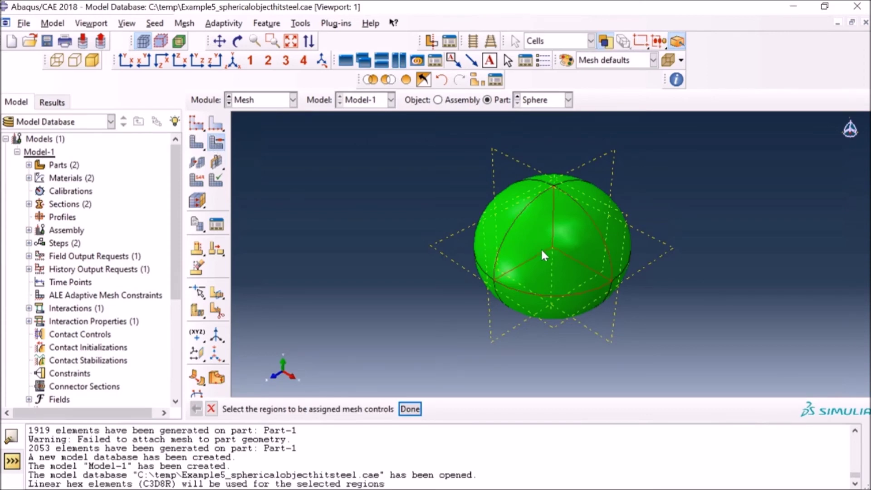
click(410, 409)
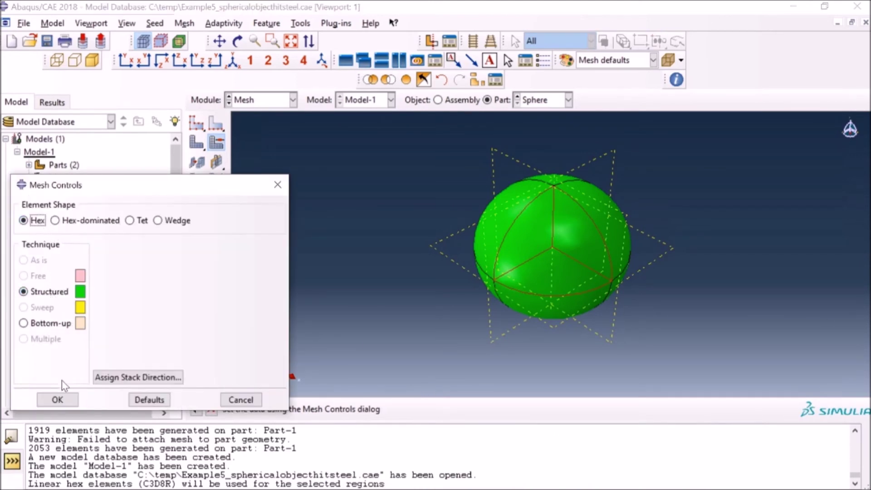
click(58, 400)
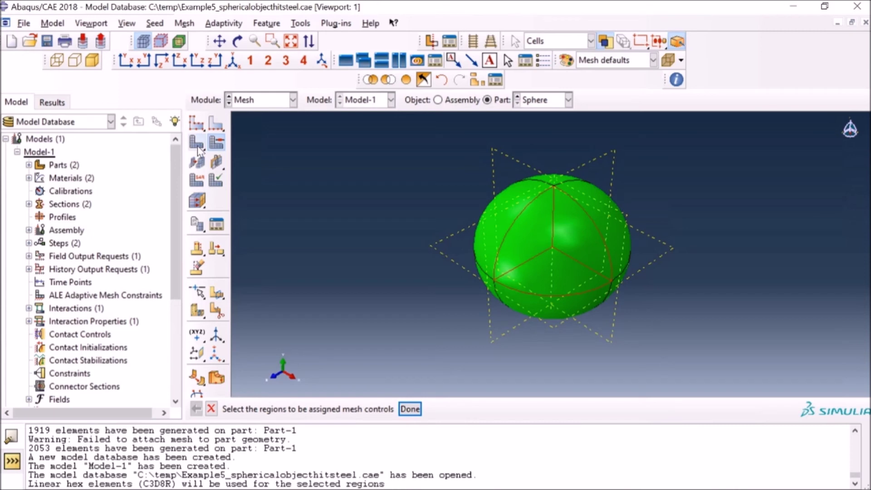
drag(198, 150, 235, 147)
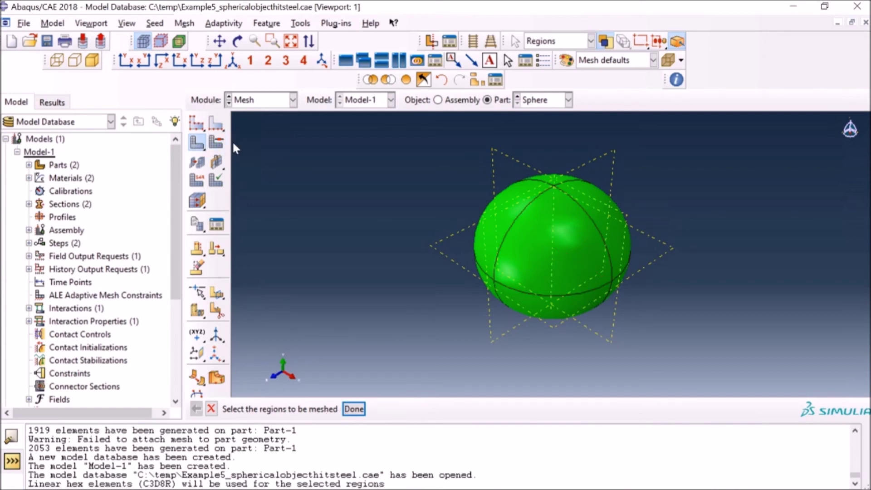
- Mesh one octant, then all sphere cells, producing 2208 structured hex elements
click(589, 259)
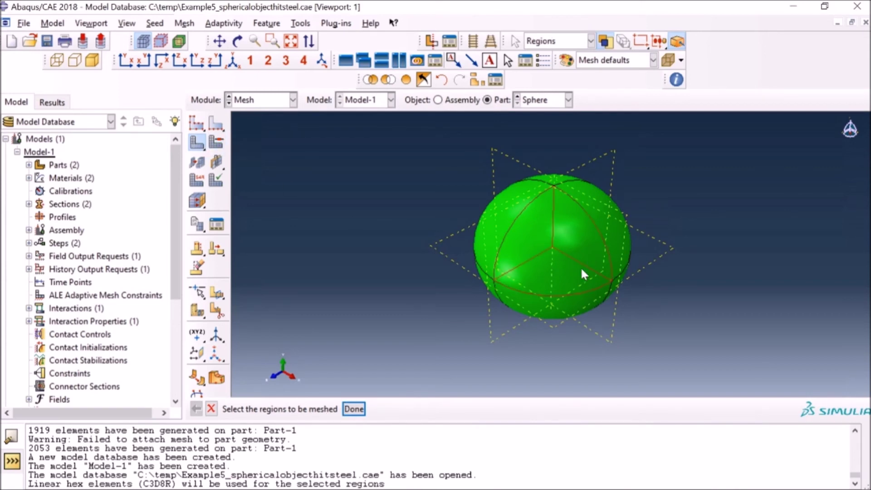
click(349, 410)
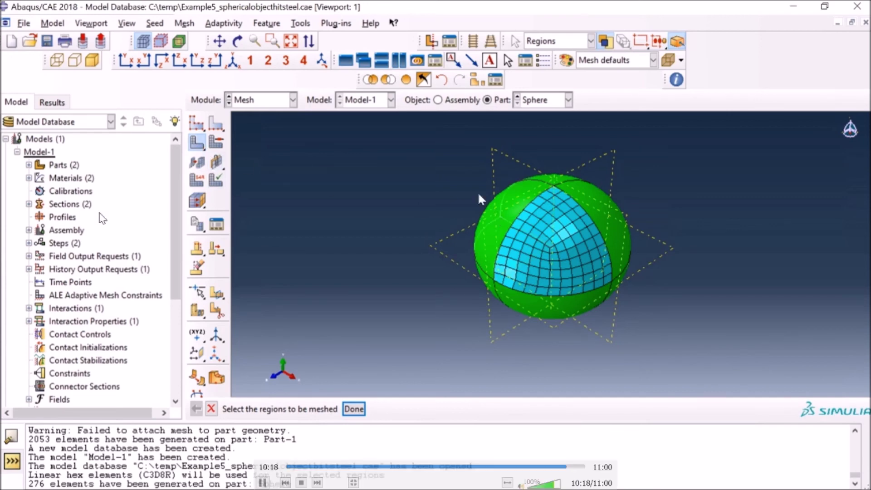
drag(447, 150, 653, 353)
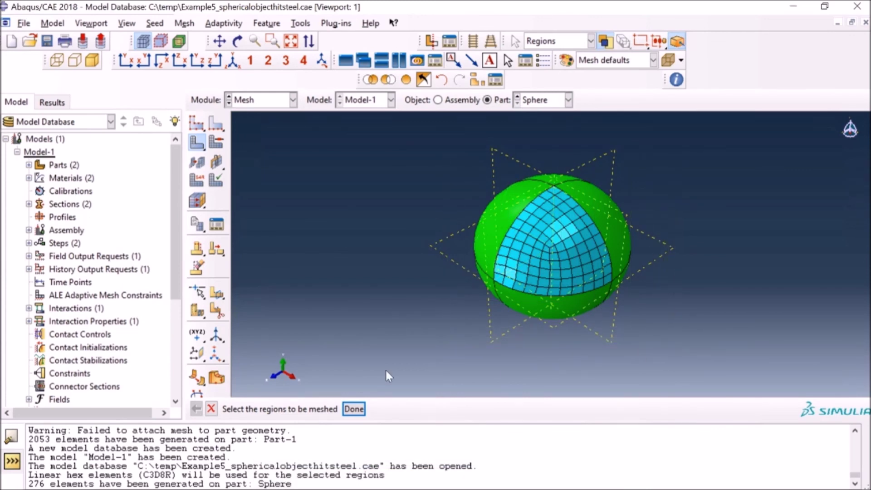
click(361, 412)
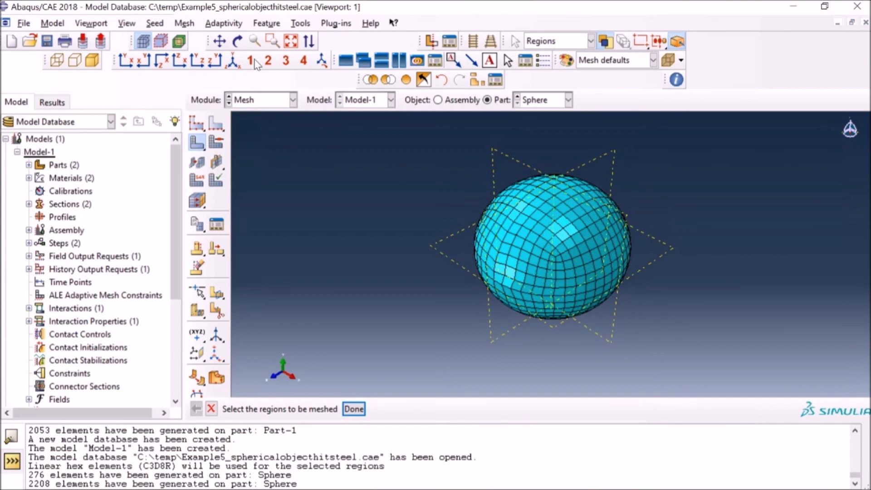
- Rotate the view to inspect the meshed sphere from another side
click(235, 43)
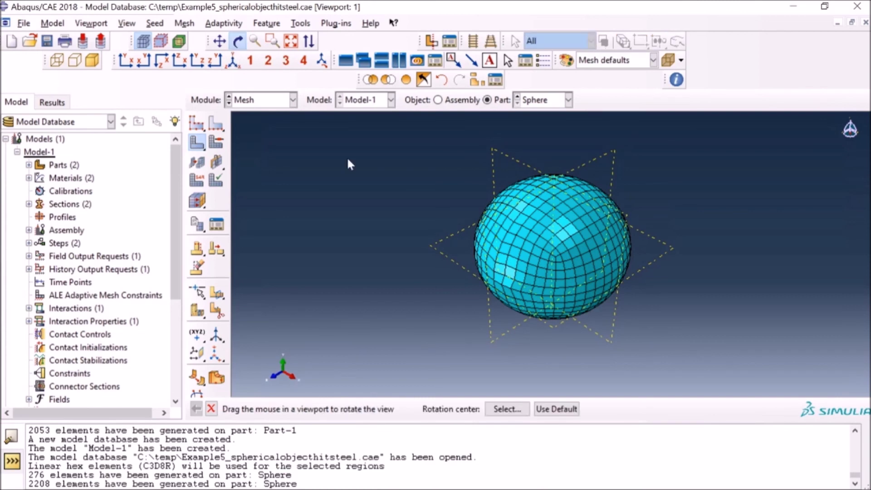
drag(546, 267, 588, 258)
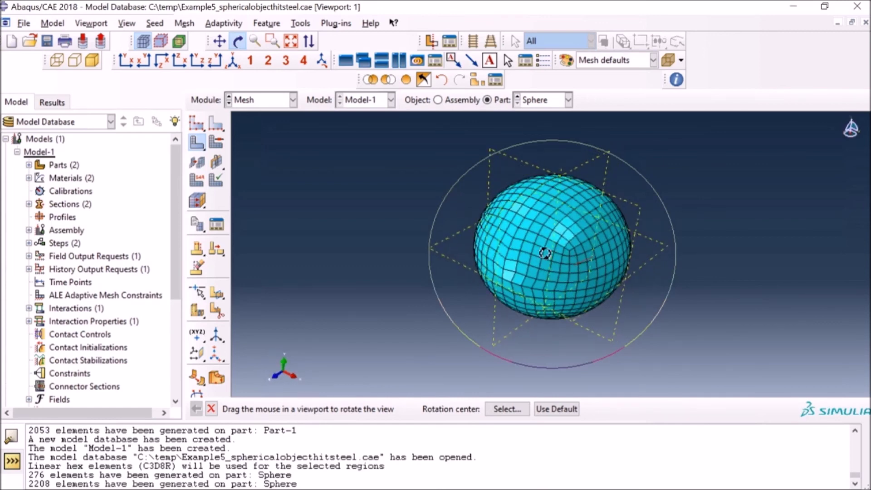